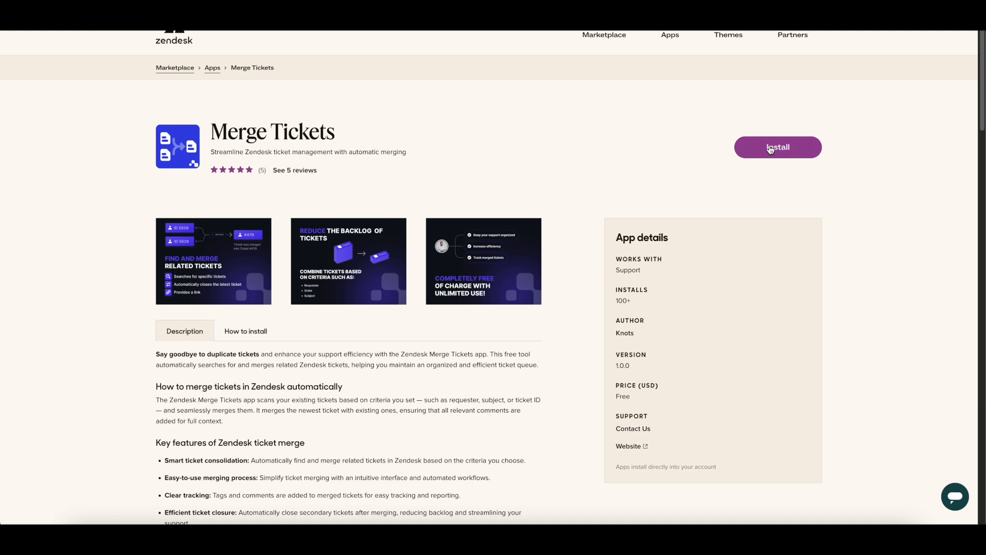
- Install the Merge Tickets app from the Zendesk Marketplace into the first Zendesk account listed
{"action": "left_click", "coordinate": [771, 149]}
{"action": "left_click", "coordinate": [498, 312]}
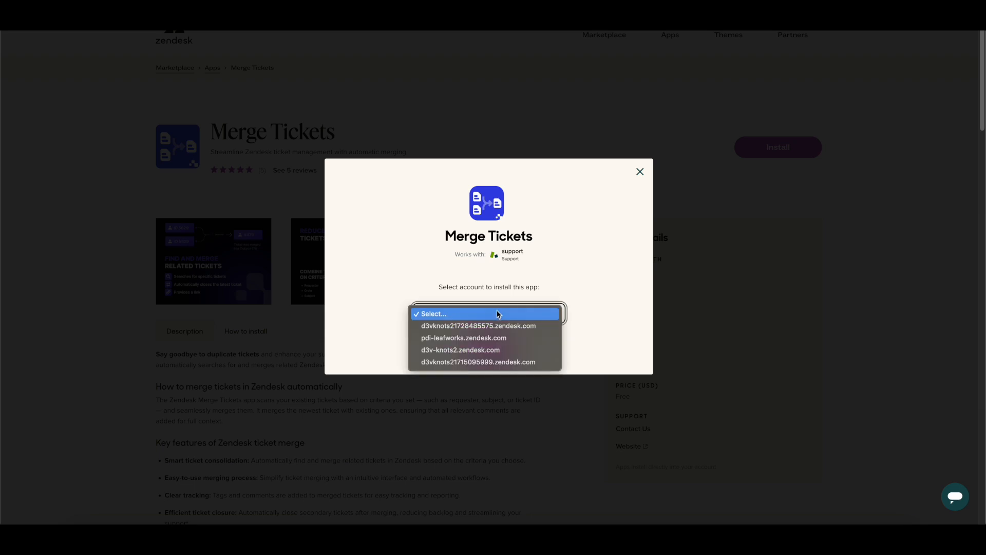
{"action": "left_click", "coordinate": [500, 325]}
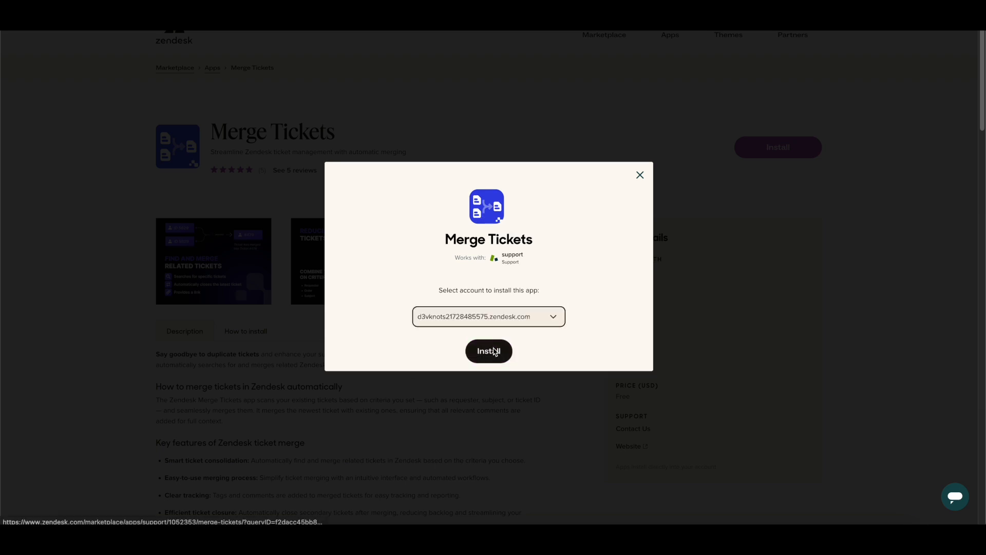
{"action": "left_click", "coordinate": [494, 352]}
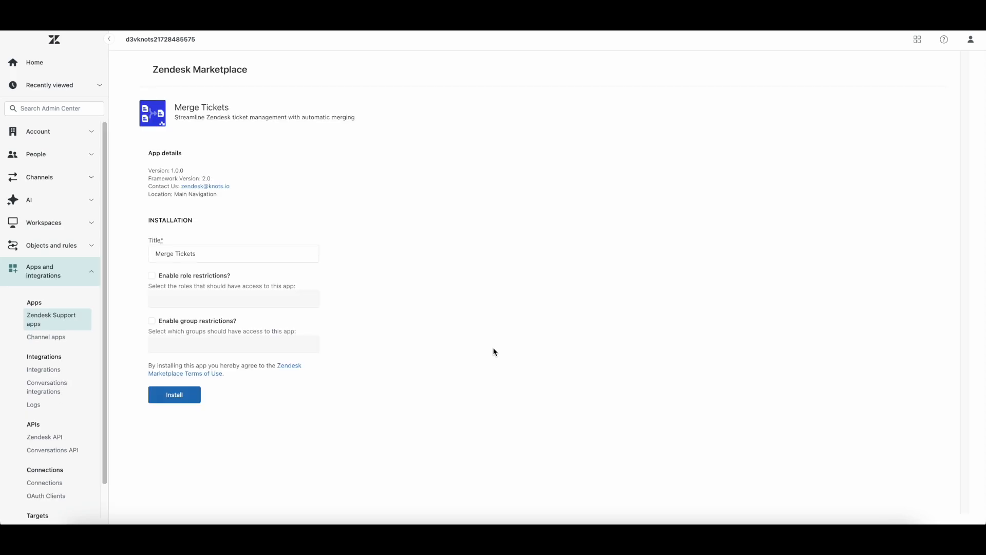
- Finish installing the app with the title Merge Tickets, leaving role and group restrictions disabled
{"action": "left_click", "coordinate": [185, 276]}
{"action": "left_click", "coordinate": [229, 301]}
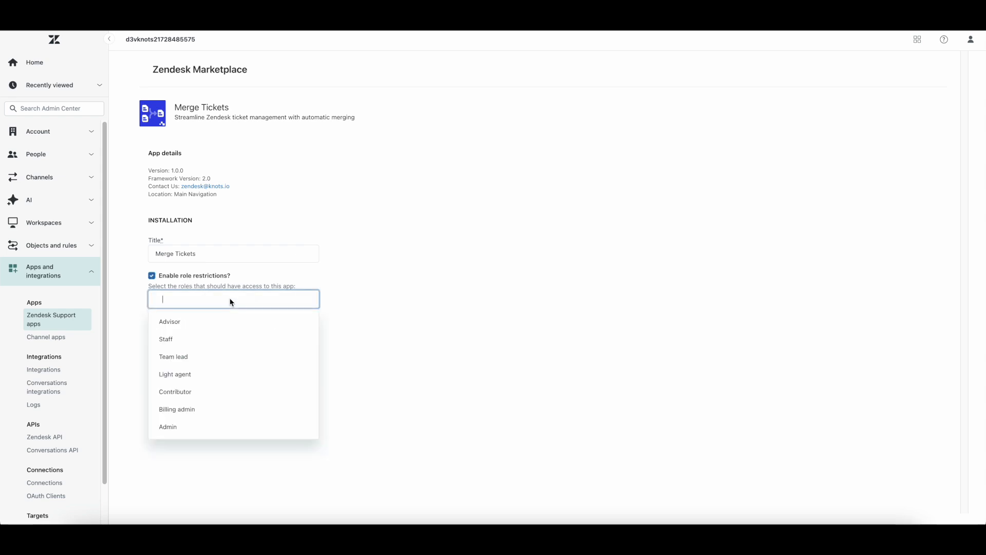
{"action": "left_click", "coordinate": [128, 329]}
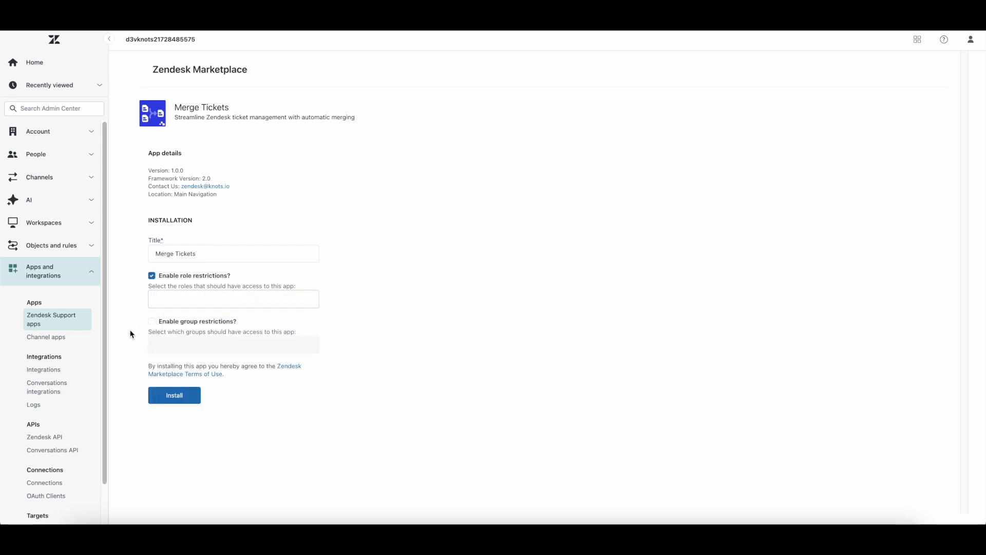
{"action": "left_click", "coordinate": [174, 324]}
{"action": "left_click", "coordinate": [198, 344]}
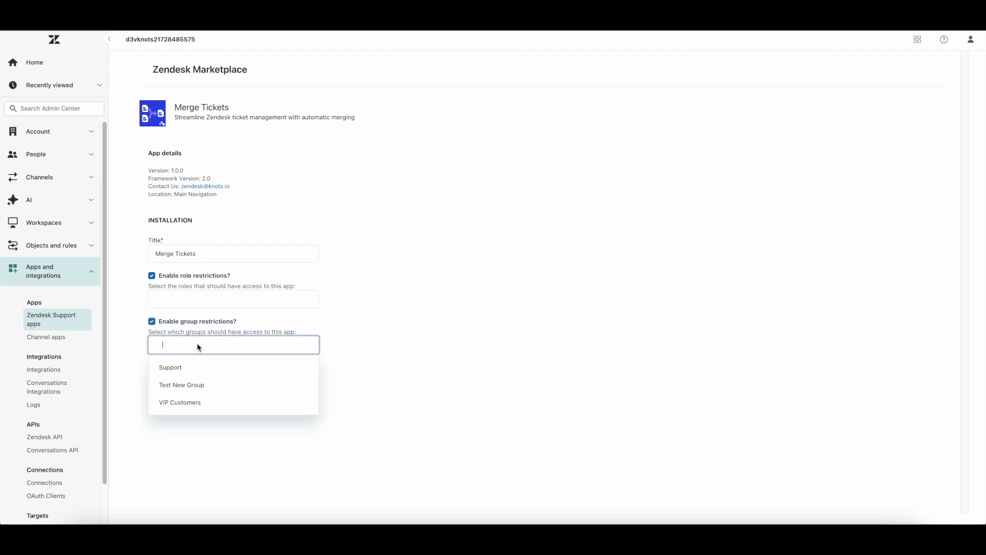
{"action": "left_click", "coordinate": [170, 321]}
{"action": "left_click", "coordinate": [179, 278]}
{"action": "left_click", "coordinate": [174, 395]}
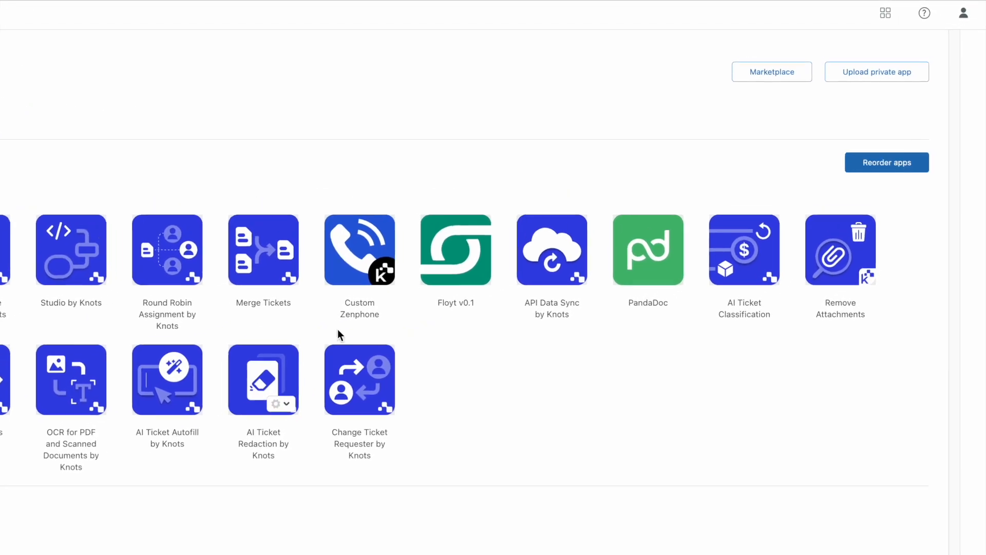
- Switch to Support, open the Merge Tickets app from the apps sidebar, and sign in with Google
{"action": "left_click", "coordinate": [894, 12]}
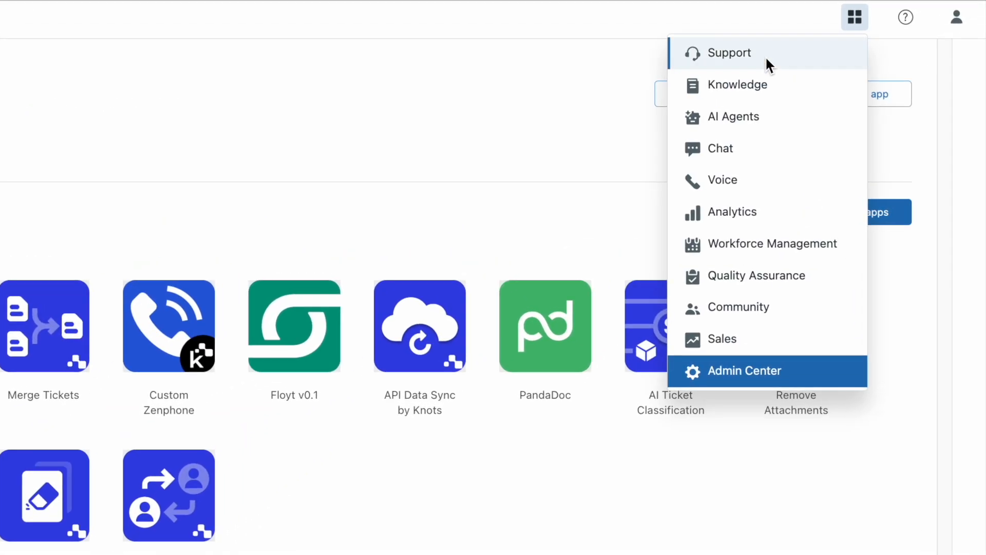
{"action": "left_click", "coordinate": [730, 53]}
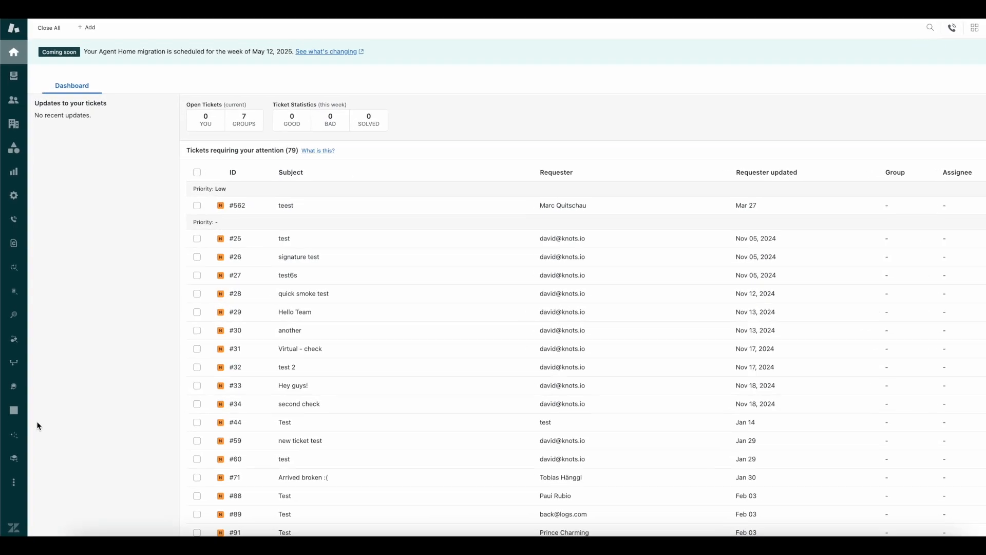
{"action": "left_click", "coordinate": [13, 482]}
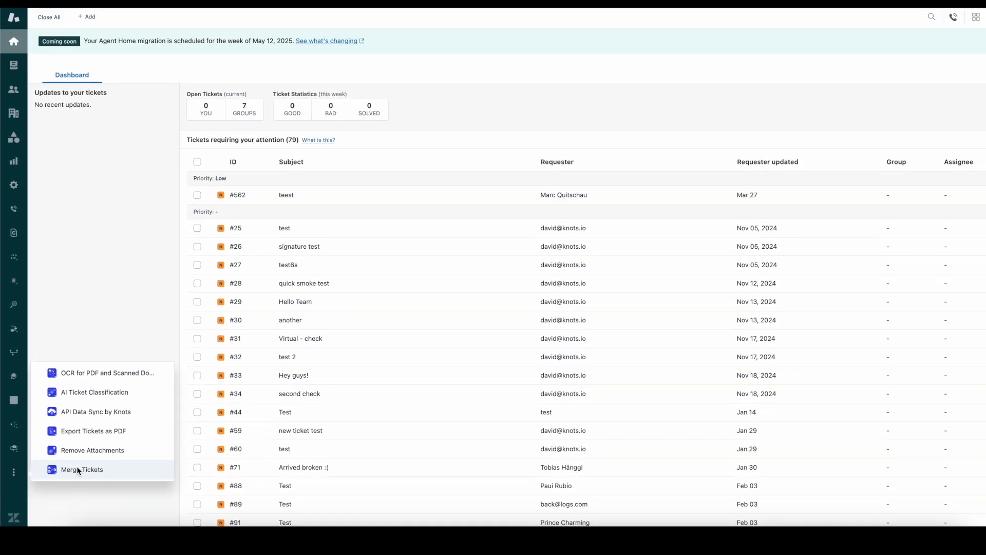
{"action": "left_click", "coordinate": [115, 471]}
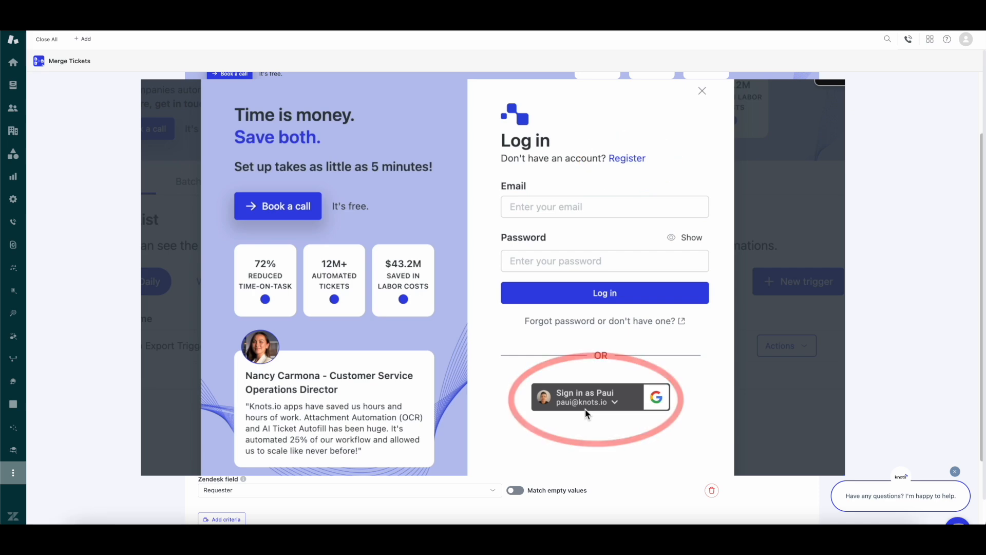
{"action": "left_click", "coordinate": [585, 406]}
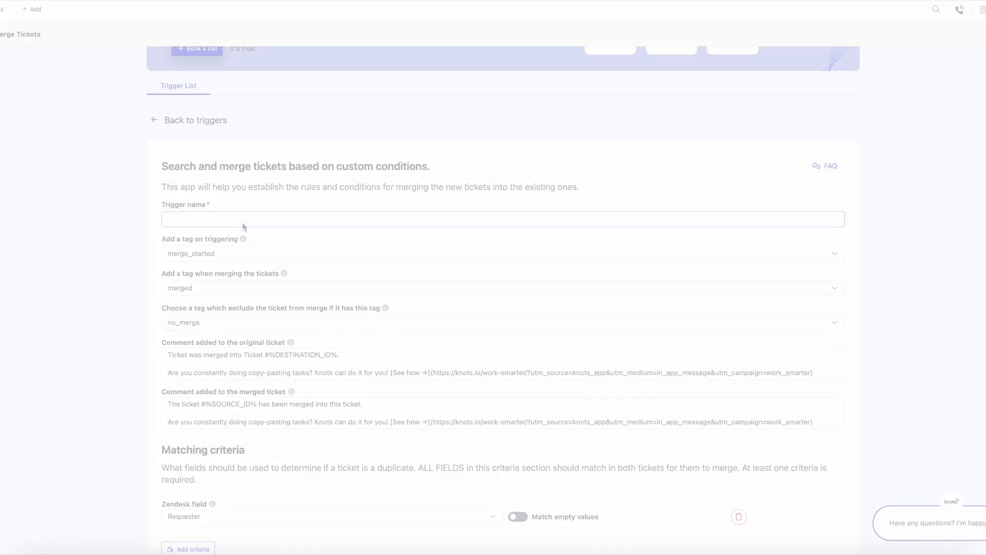
- Create a new trigger named Merge Test
{"action": "left_click", "coordinate": [244, 224]}
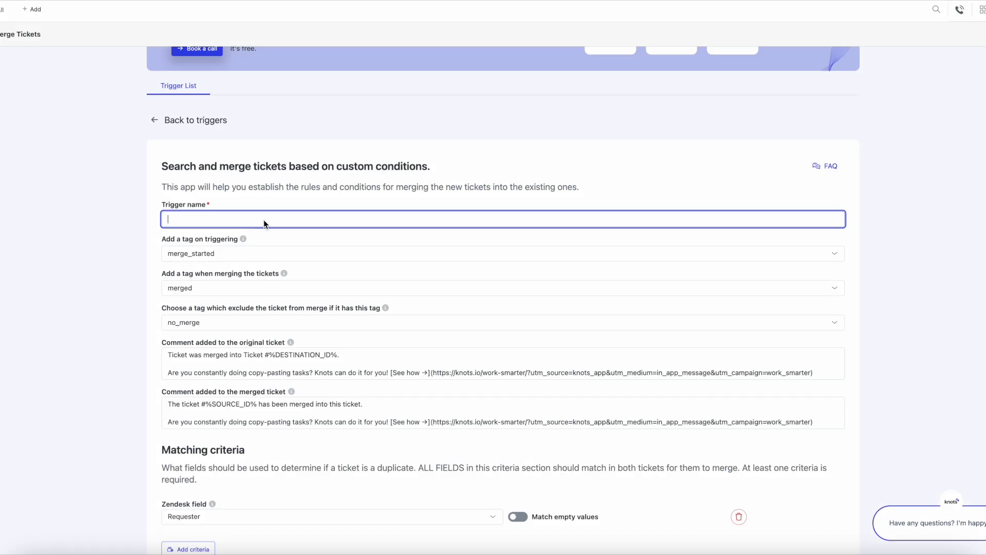
{"action": "scroll", "coordinate": [278, 218], "scroll_direction": "down", "scroll_amount": 1}
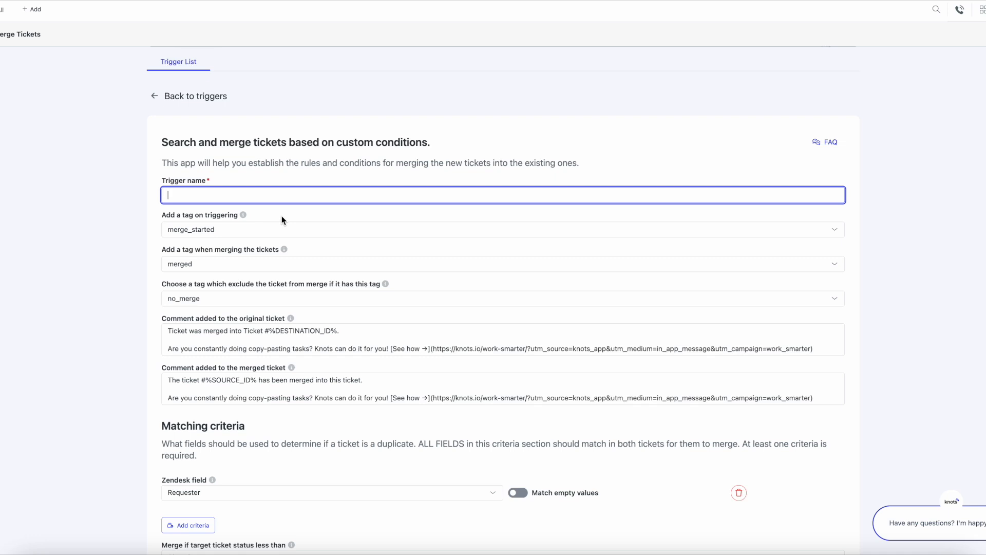
{"action": "type", "text": "Merge Test"}
{"action": "key", "text": "Tab"}
{"action": "key", "text": "Tab"}
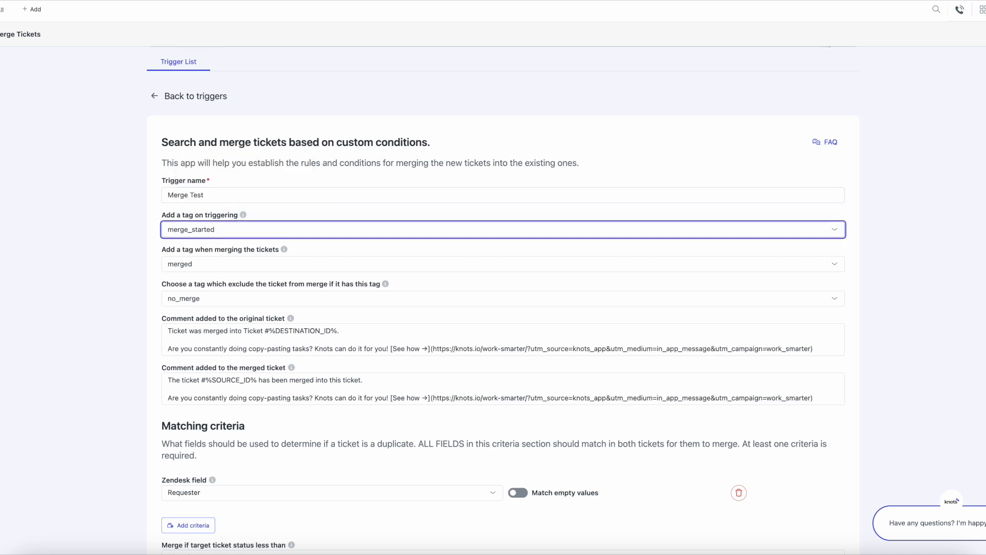
- Review the trigger's tag fields and the comments added to the original and merged tickets
{"action": "scroll", "coordinate": [286, 218], "scroll_direction": "down", "scroll_amount": 1}
{"action": "left_click", "coordinate": [251, 250]}
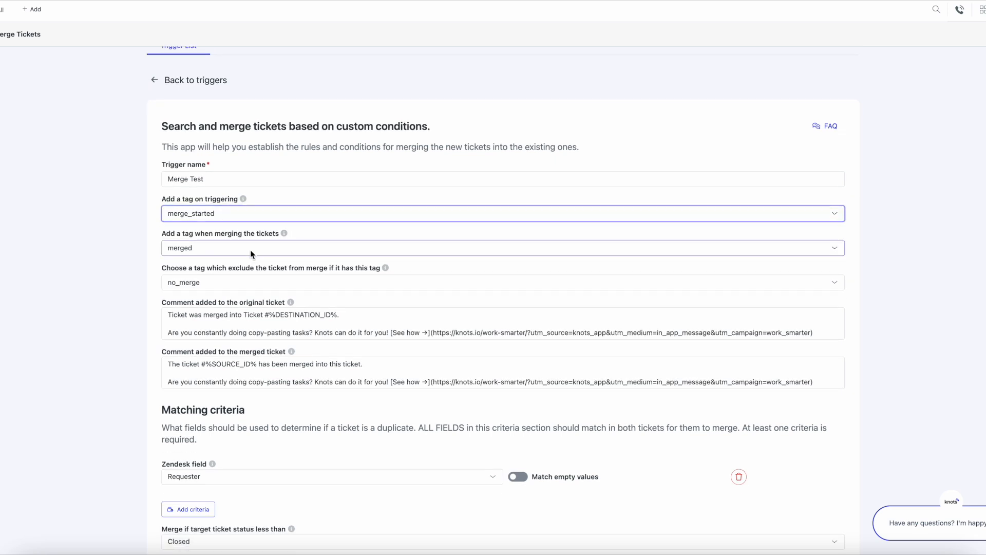
{"action": "left_click", "coordinate": [228, 269]}
{"action": "scroll", "coordinate": [131, 261], "scroll_direction": "down", "scroll_amount": 1}
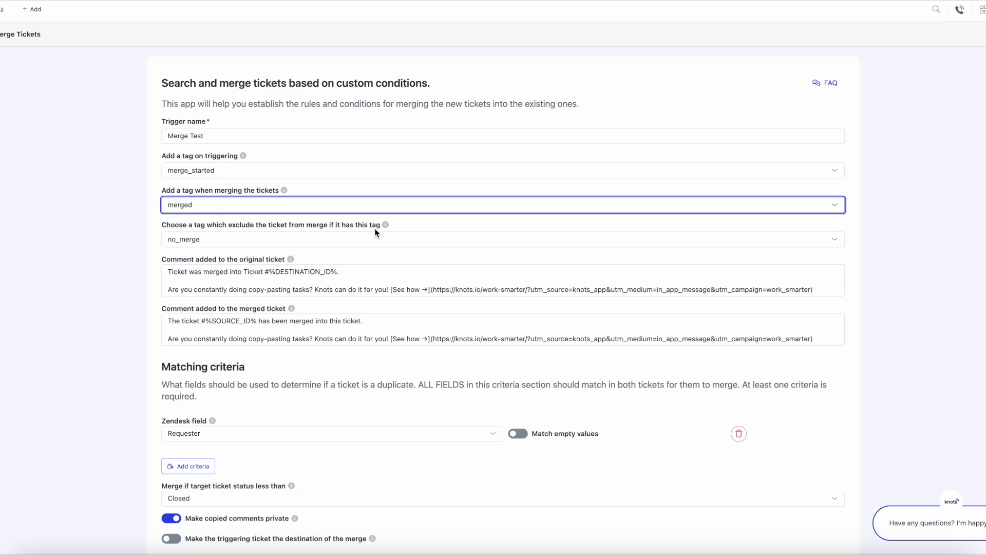
{"action": "mouse_move", "coordinate": [388, 226]}
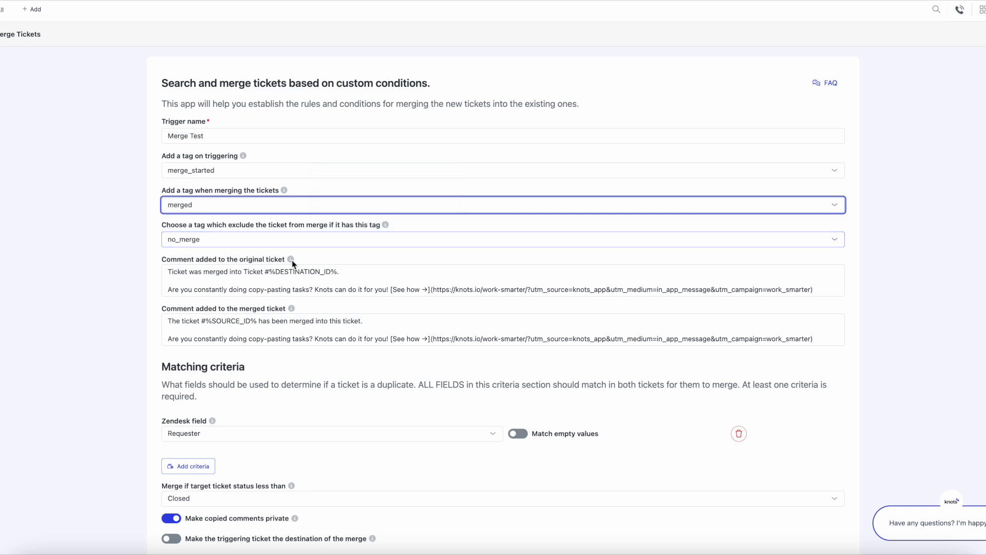
{"action": "left_click", "coordinate": [283, 273]}
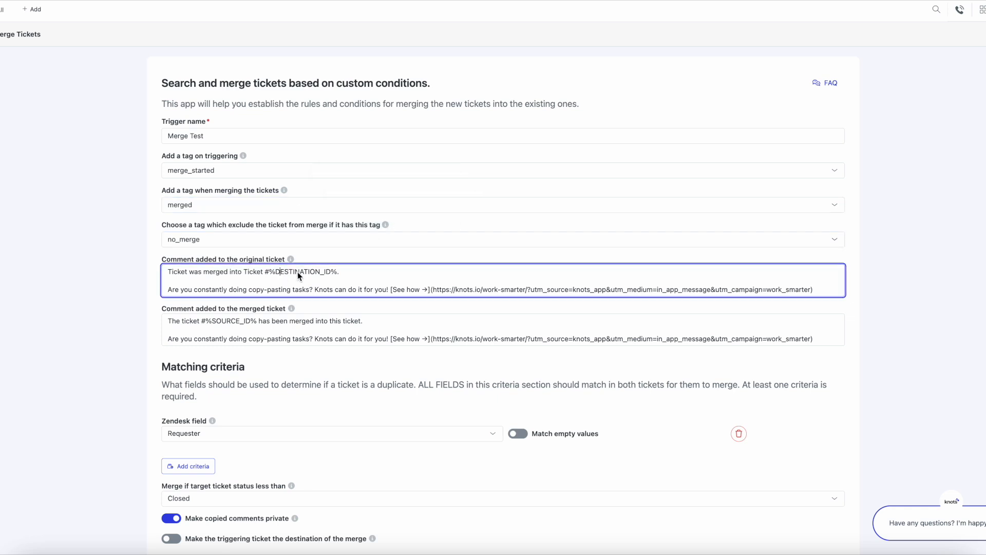
{"action": "scroll", "coordinate": [297, 272], "scroll_direction": "down", "scroll_amount": 1}
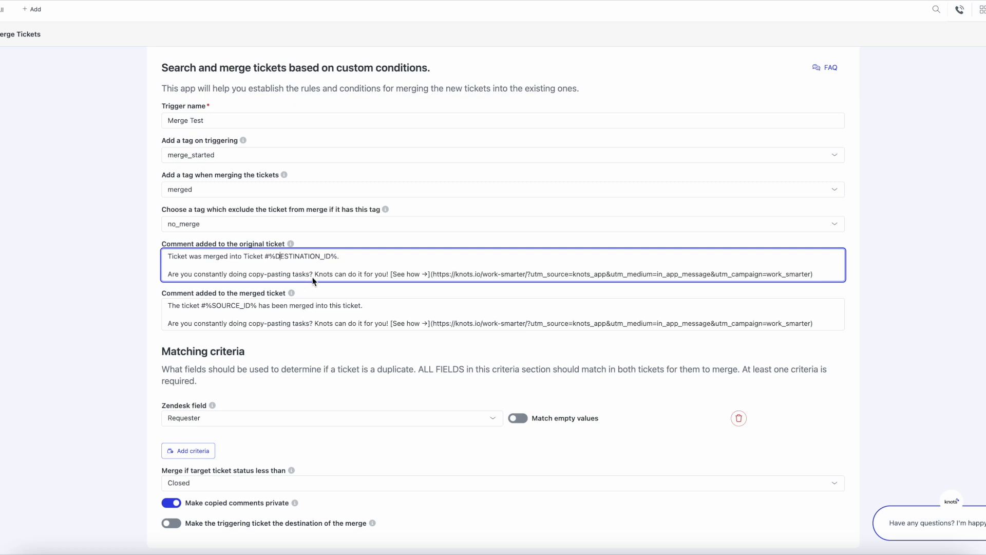
{"action": "left_click", "coordinate": [284, 305]}
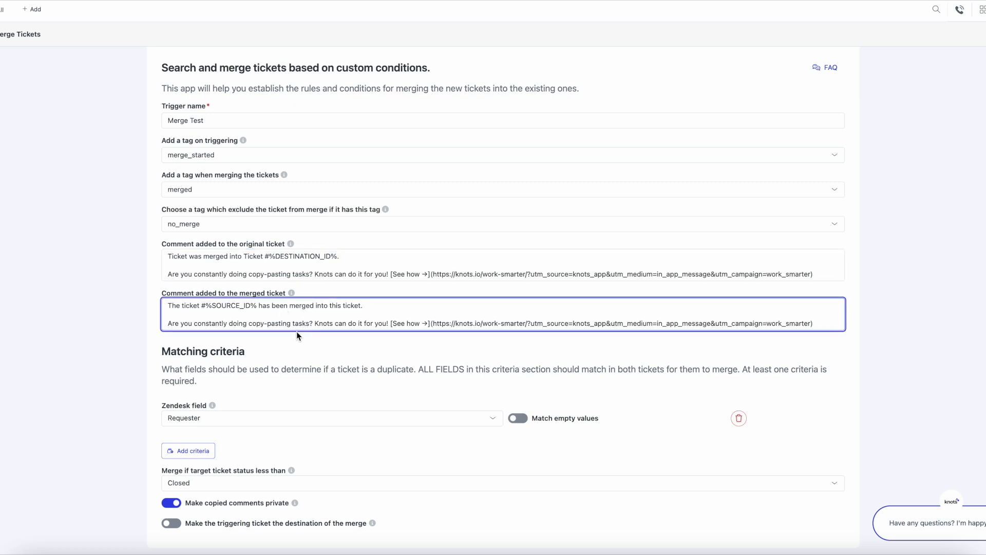
{"action": "scroll", "coordinate": [297, 332], "scroll_direction": "down", "scroll_amount": 3}
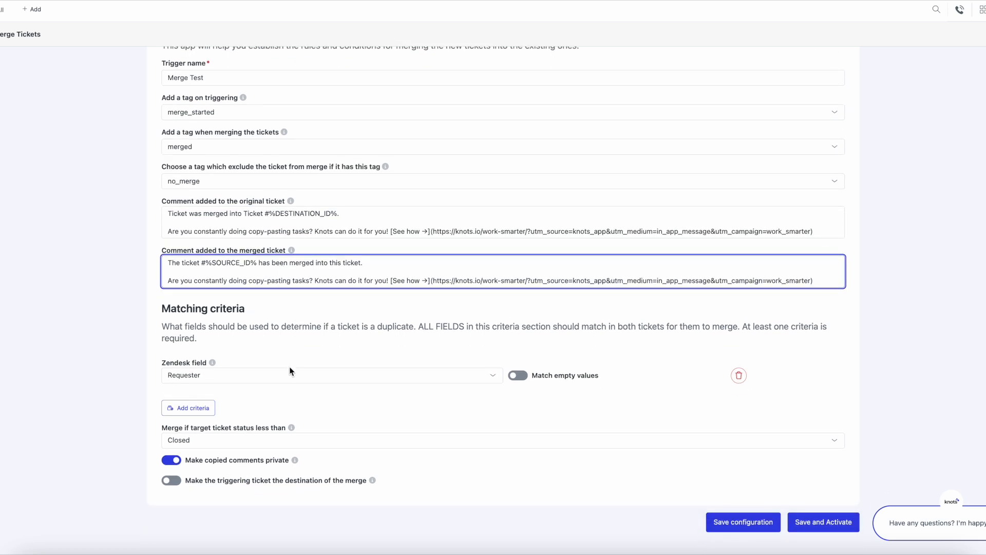
- Add a second matching criterion using the Subject field alongside Requester
{"action": "left_click", "coordinate": [287, 378]}
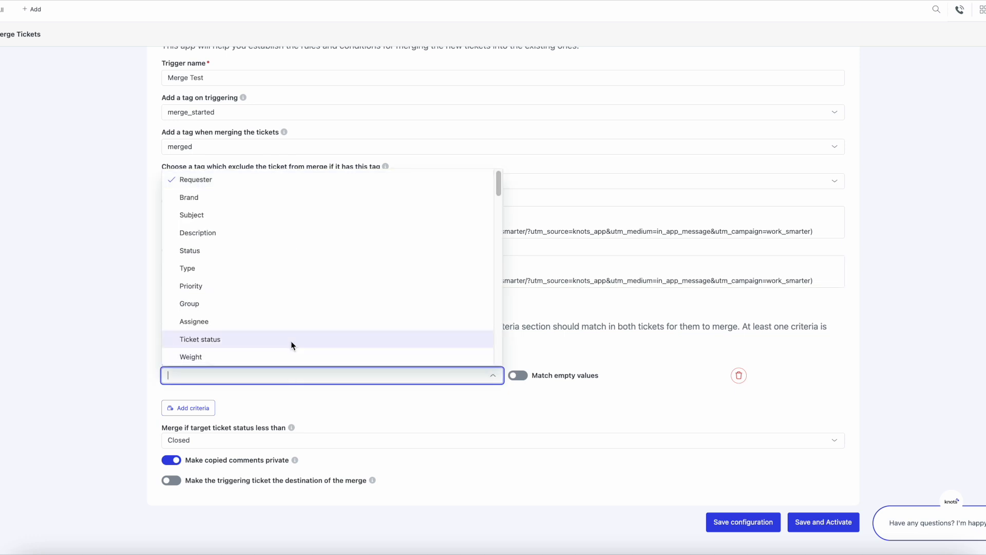
{"action": "scroll", "coordinate": [313, 236], "scroll_direction": "down", "scroll_amount": 2}
{"action": "scroll", "coordinate": [312, 233], "scroll_direction": "down", "scroll_amount": 2}
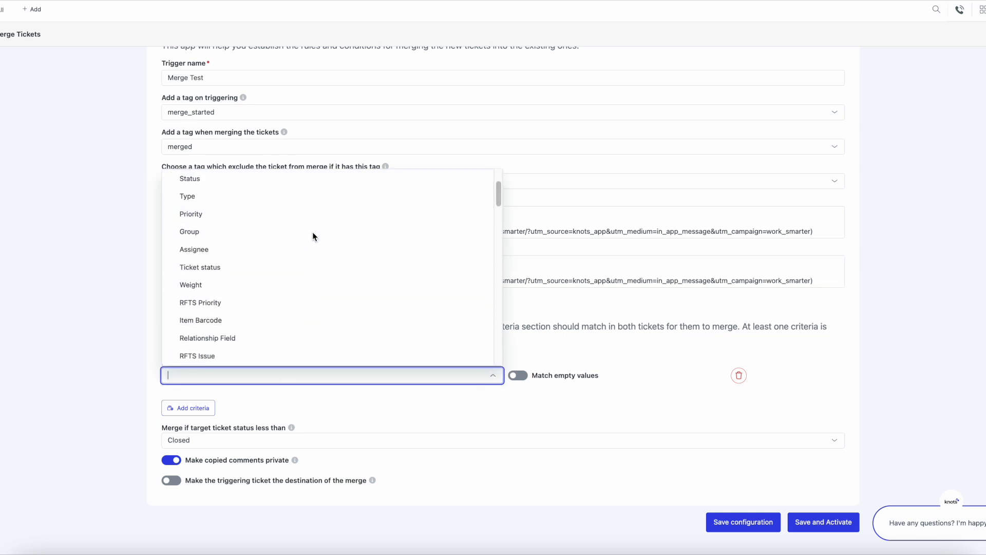
{"action": "scroll", "coordinate": [262, 309], "scroll_direction": "down", "scroll_amount": 1}
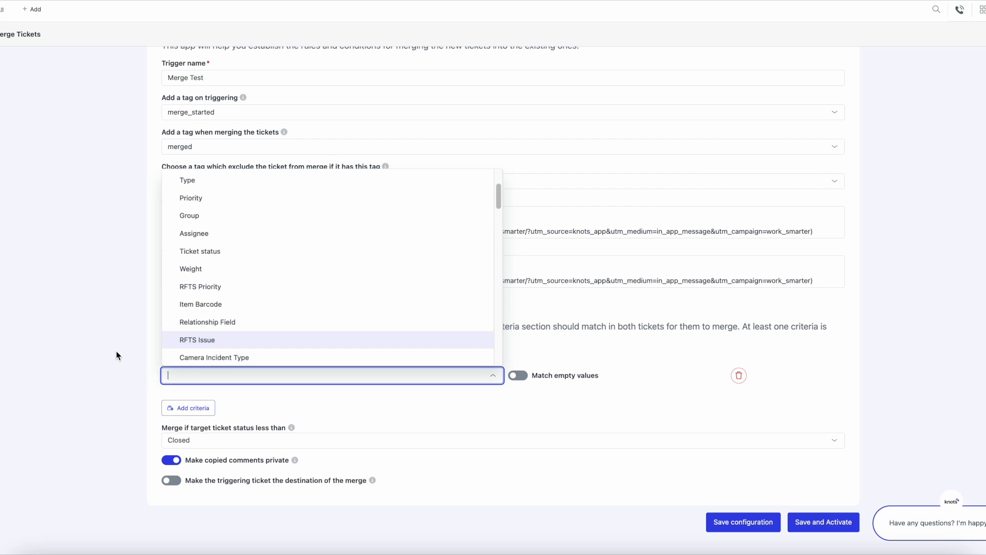
{"action": "scroll", "coordinate": [117, 350], "scroll_direction": "down", "scroll_amount": 1}
{"action": "left_click", "coordinate": [551, 347]}
{"action": "left_click", "coordinate": [551, 347]}
{"action": "left_click", "coordinate": [206, 376]}
{"action": "left_click", "coordinate": [265, 387]}
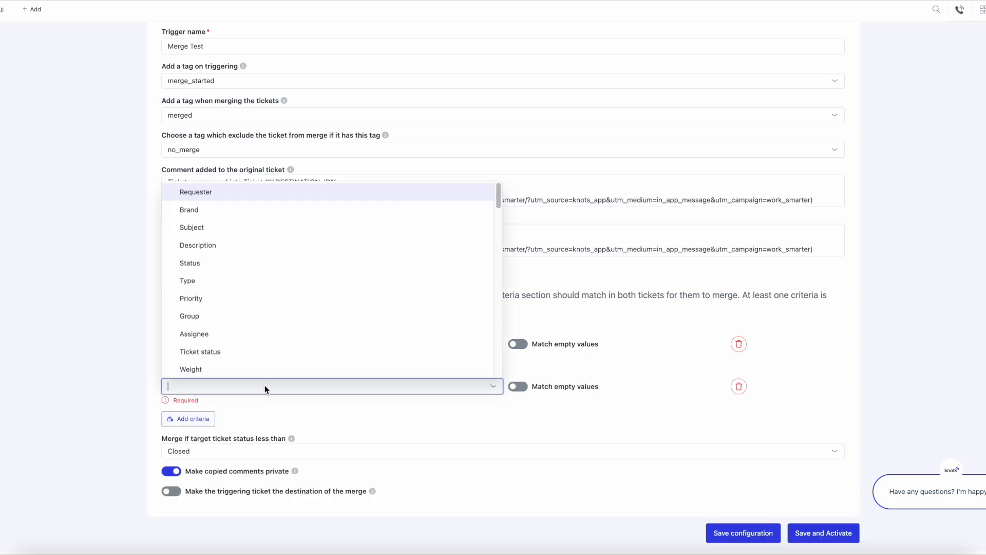
{"action": "type", "text": "subject"}
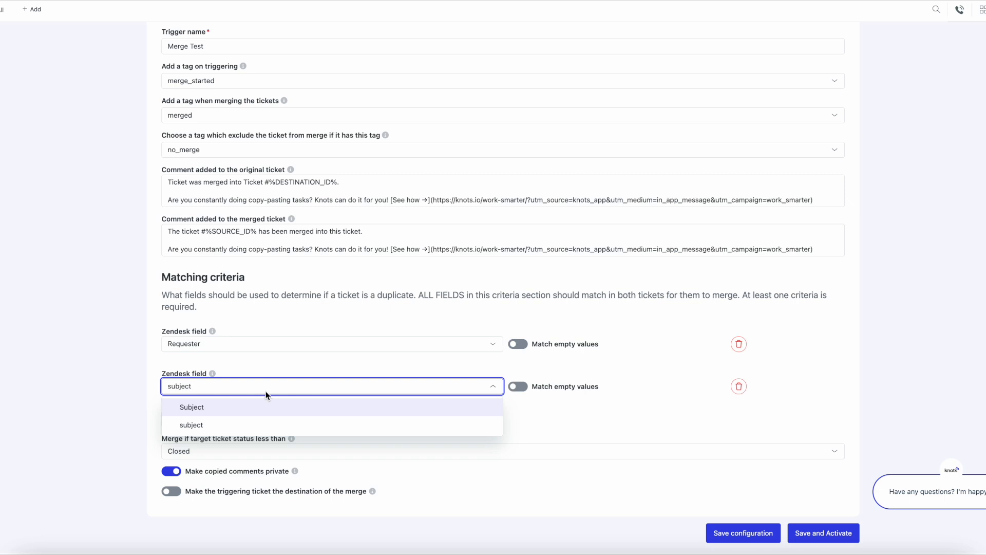
{"action": "left_click", "coordinate": [265, 408]}
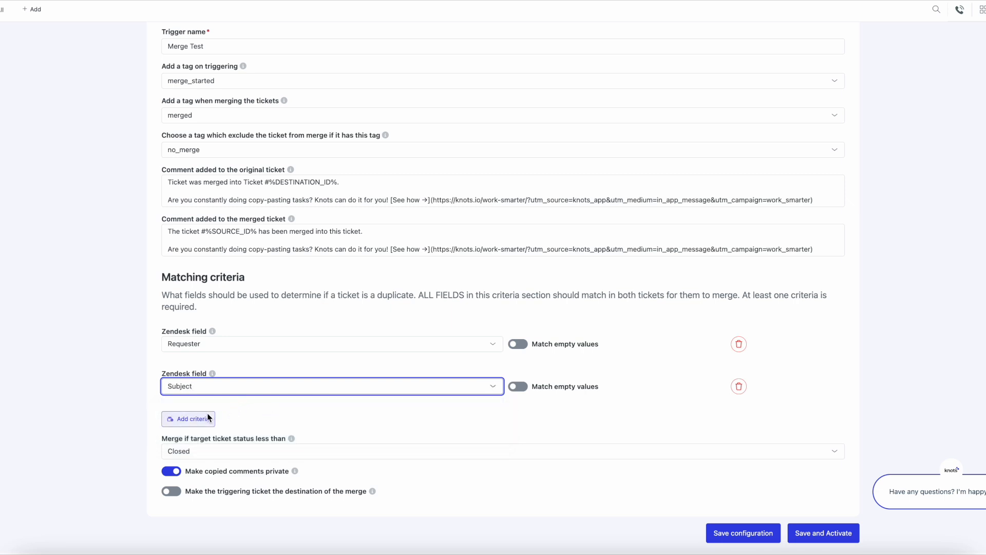
- Keep the merge status threshold at Closed and save the trigger configuration
{"action": "scroll", "coordinate": [208, 418], "scroll_direction": "down", "scroll_amount": 1}
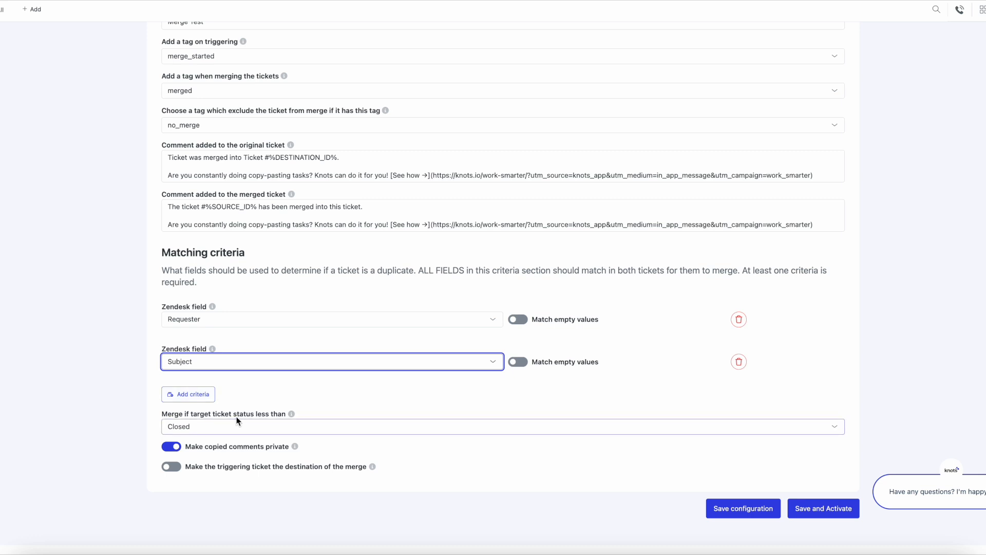
{"action": "left_click", "coordinate": [261, 427]}
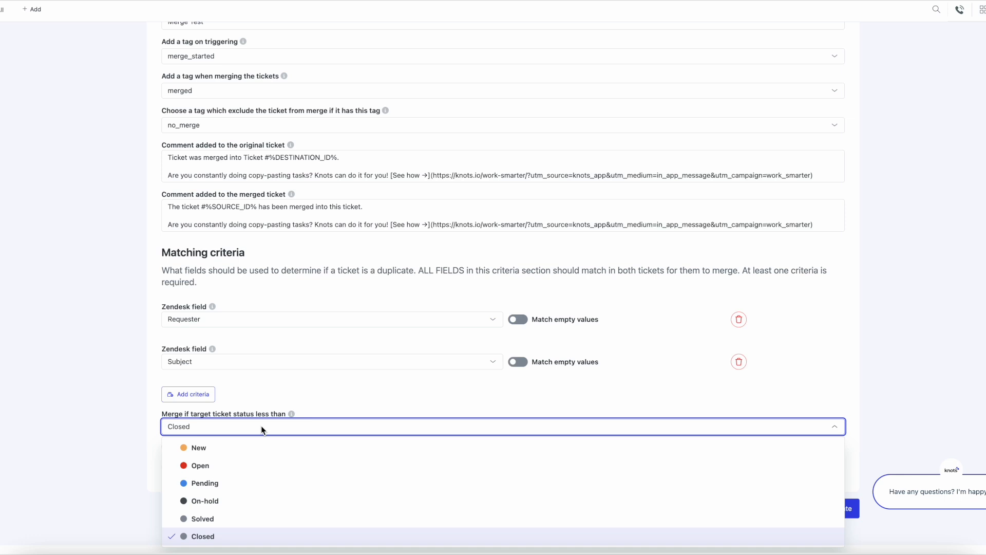
{"action": "left_click", "coordinate": [261, 426]}
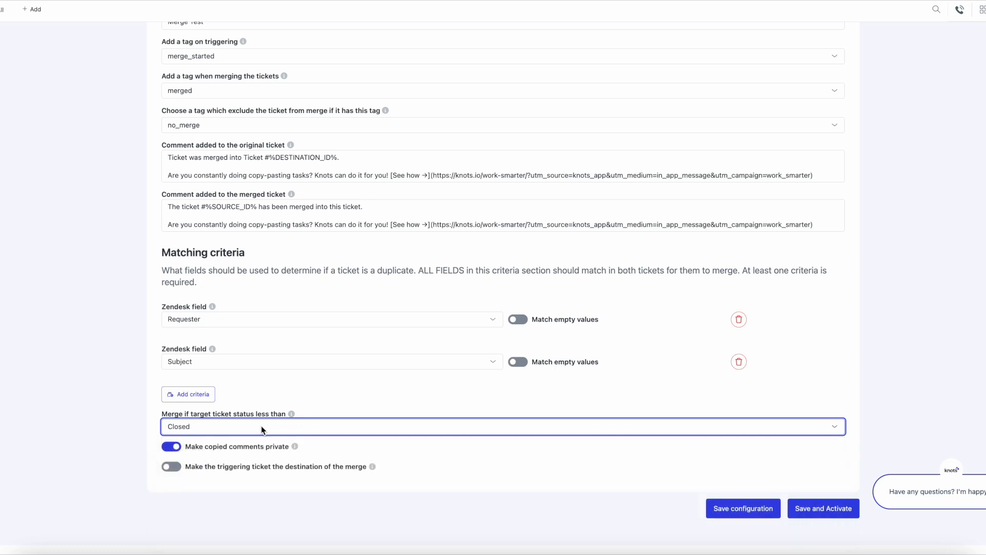
{"action": "scroll", "coordinate": [150, 418], "scroll_direction": "down", "scroll_amount": 1}
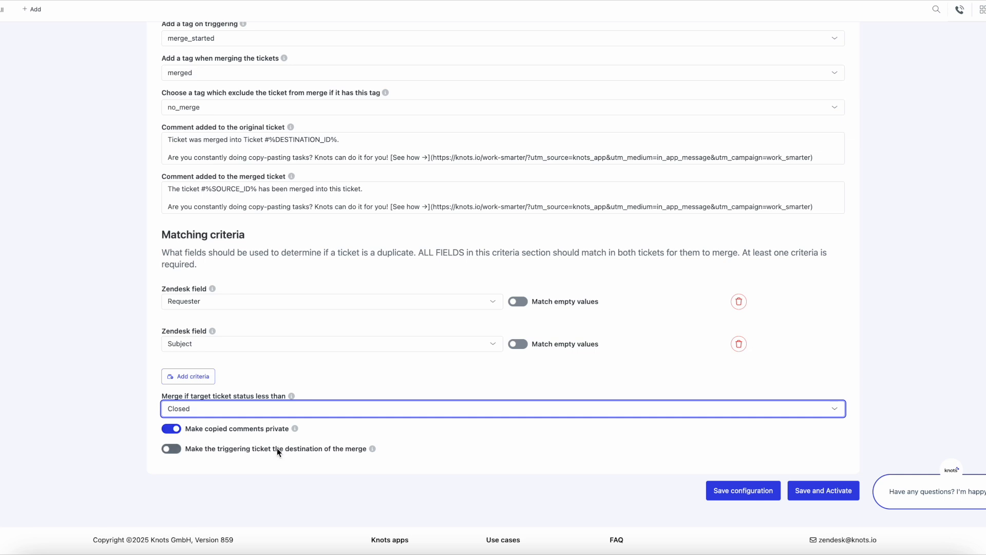
{"action": "left_click", "coordinate": [175, 449]}
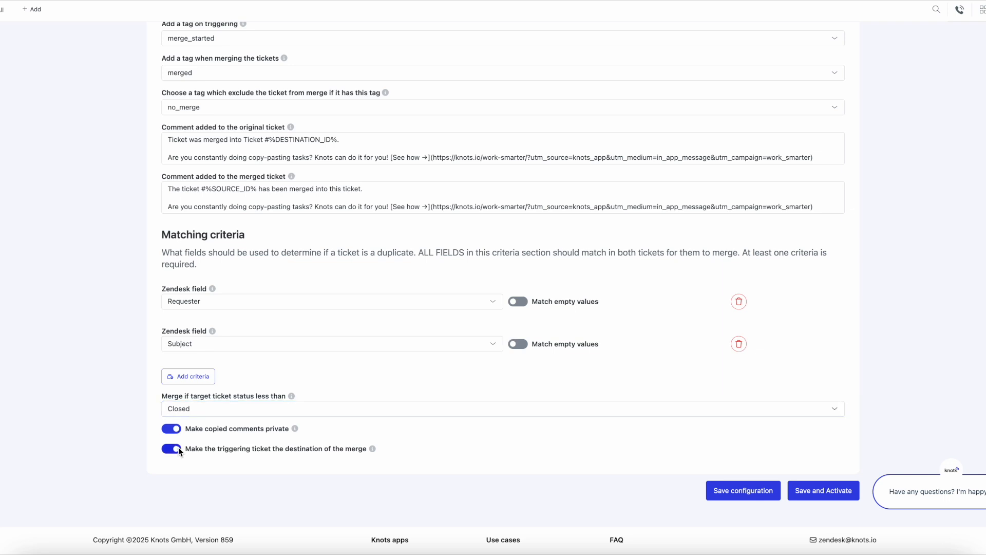
{"action": "left_click", "coordinate": [178, 448]}
{"action": "left_click", "coordinate": [727, 492]}
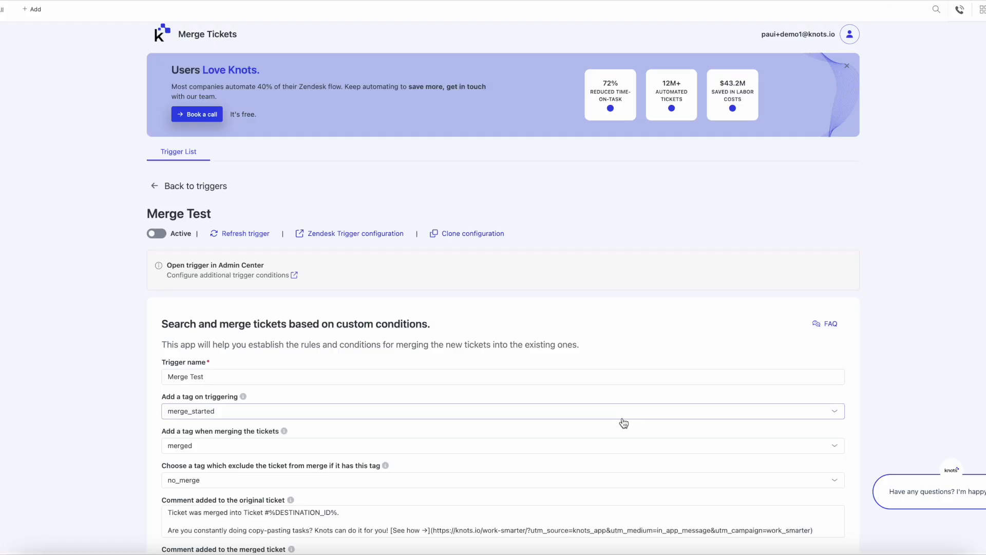
- Open the trigger's Zendesk configuration and examine its conditions, including the Tags exclusion condition, and its webhook action
{"action": "left_click", "coordinate": [360, 238]}
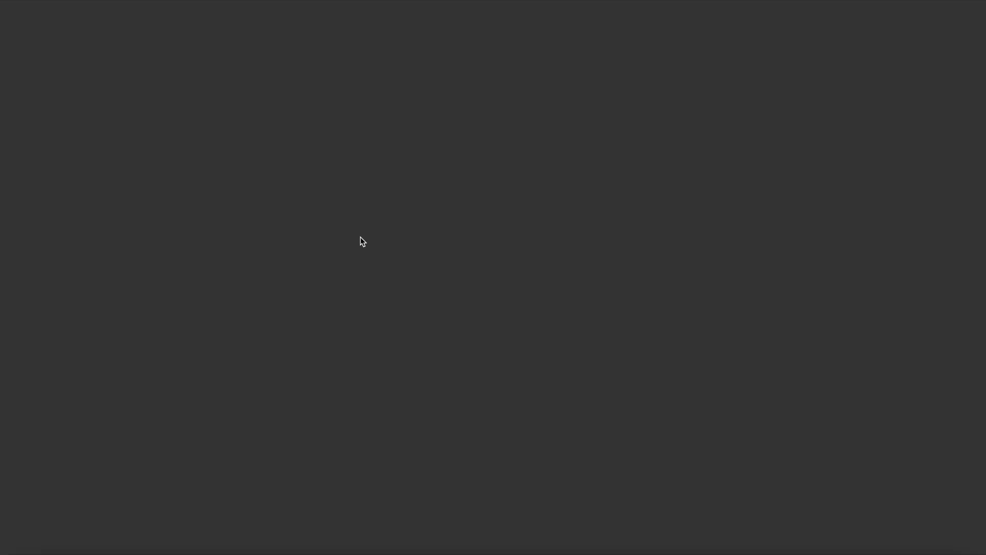
{"action": "scroll", "coordinate": [411, 485], "scroll_direction": "down", "scroll_amount": 3}
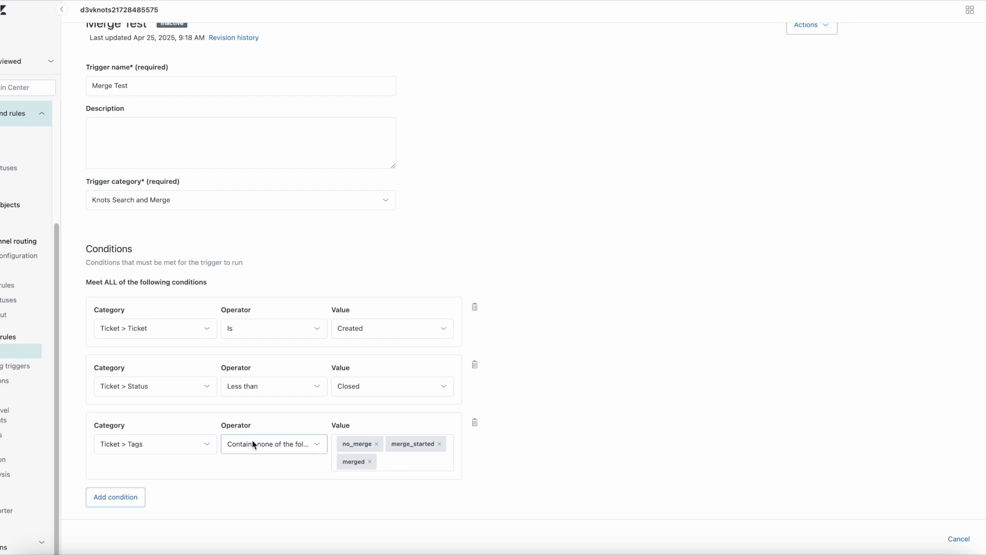
{"action": "left_click", "coordinate": [123, 431]}
{"action": "left_click", "coordinate": [207, 453]}
{"action": "type", "text": "tags"}
{"action": "key", "text": "Return"}
{"action": "left_click", "coordinate": [300, 452]}
{"action": "left_click", "coordinate": [295, 479]}
{"action": "left_click", "coordinate": [367, 452]}
{"action": "type", "text": "api"}
{"action": "left_click", "coordinate": [512, 455]}
{"action": "scroll", "coordinate": [513, 455], "scroll_direction": "down", "scroll_amount": 10}
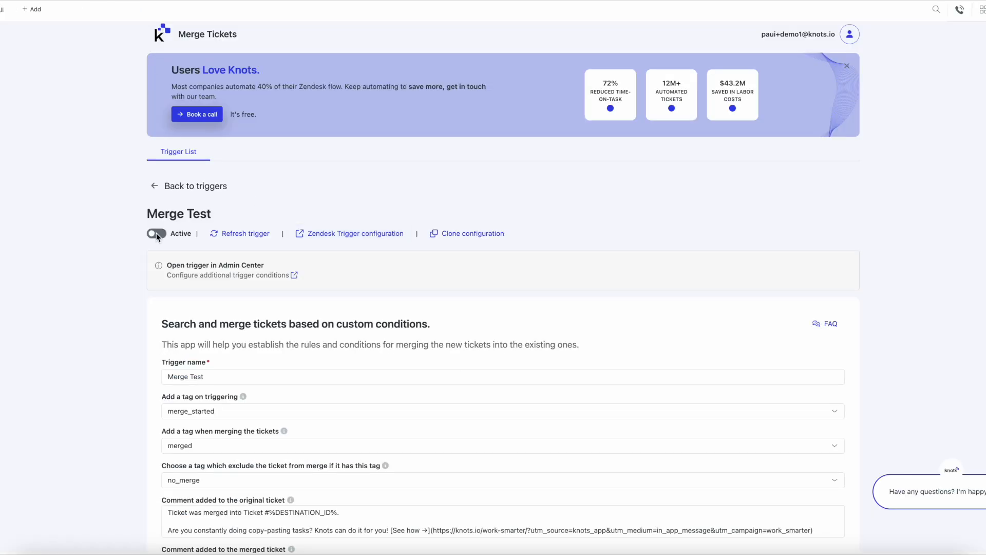
- Switch the Merge Test trigger to Active and update the configuration
{"action": "left_click", "coordinate": [156, 233]}
{"action": "scroll", "coordinate": [592, 335], "scroll_direction": "down", "scroll_amount": 7}
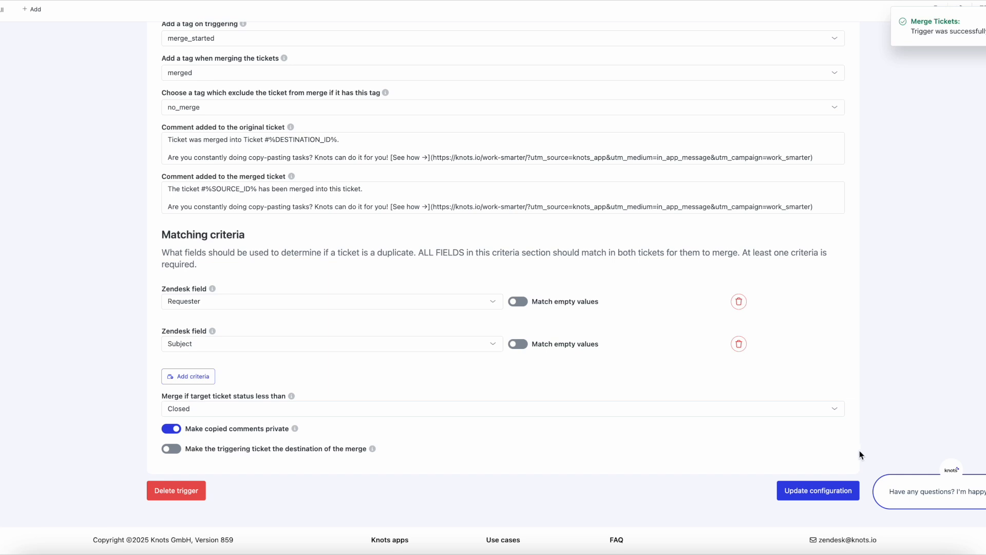
{"action": "left_click", "coordinate": [834, 491]}
- Open the merged ticket #885 in the agent workspace and show its event history
{"action": "left_click", "coordinate": [15, 64]}
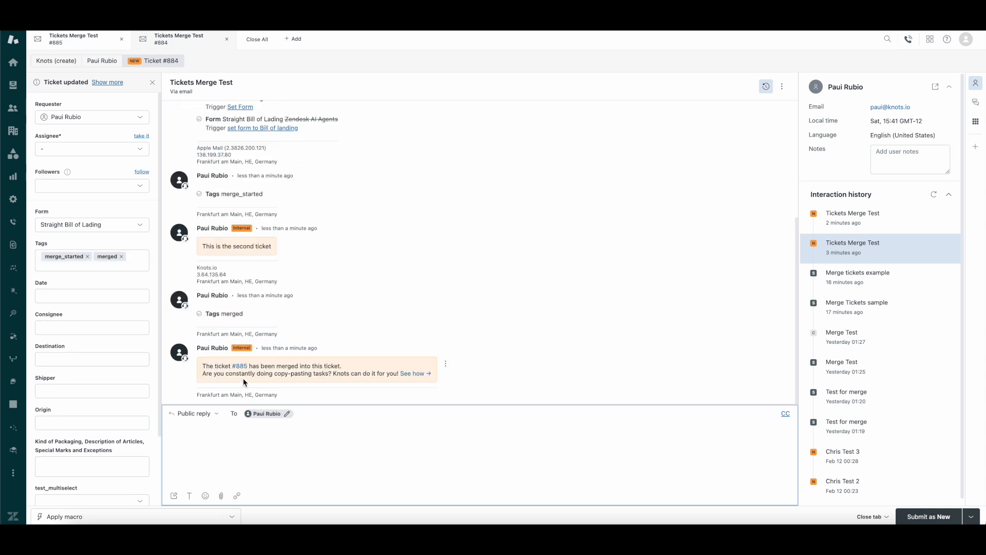
{"action": "left_click", "coordinate": [81, 46]}
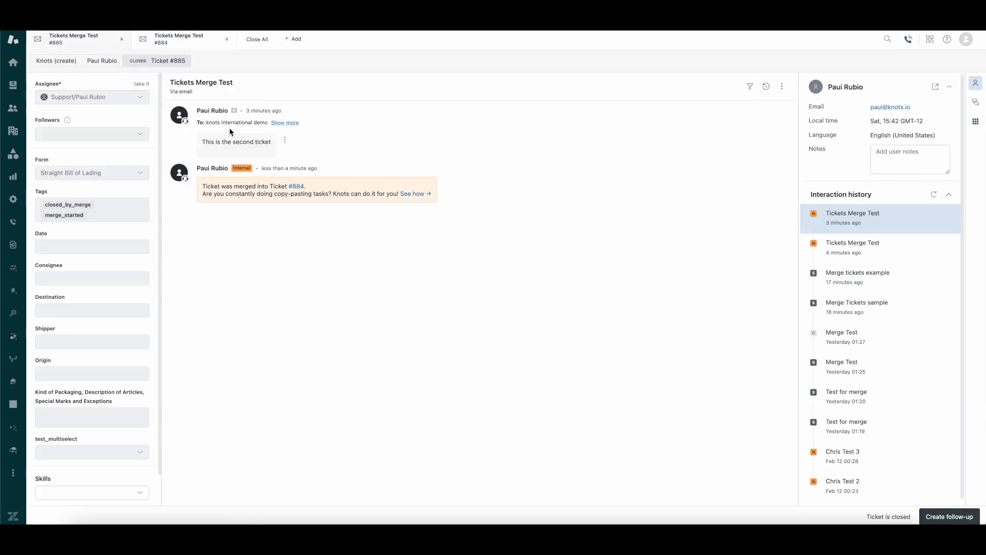
{"action": "left_click", "coordinate": [766, 87]}
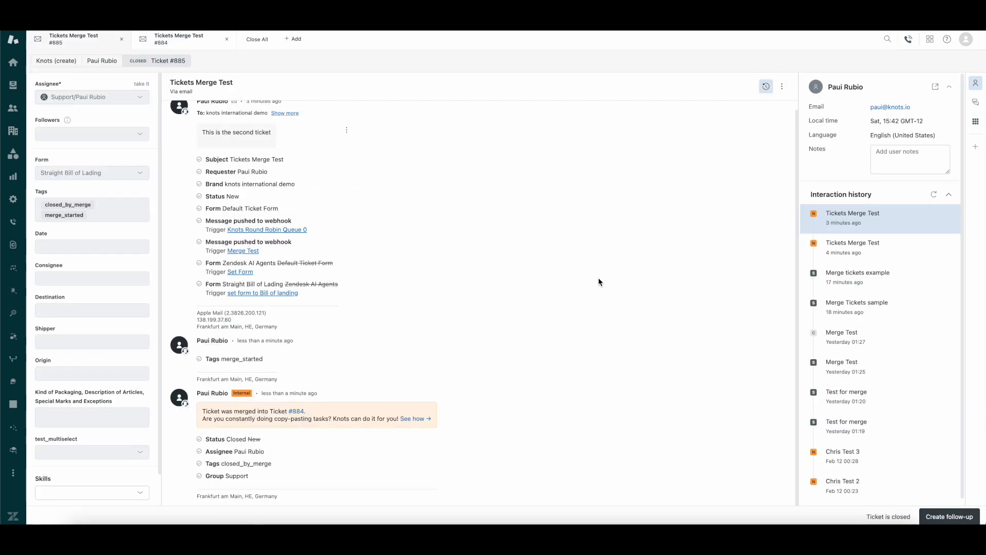